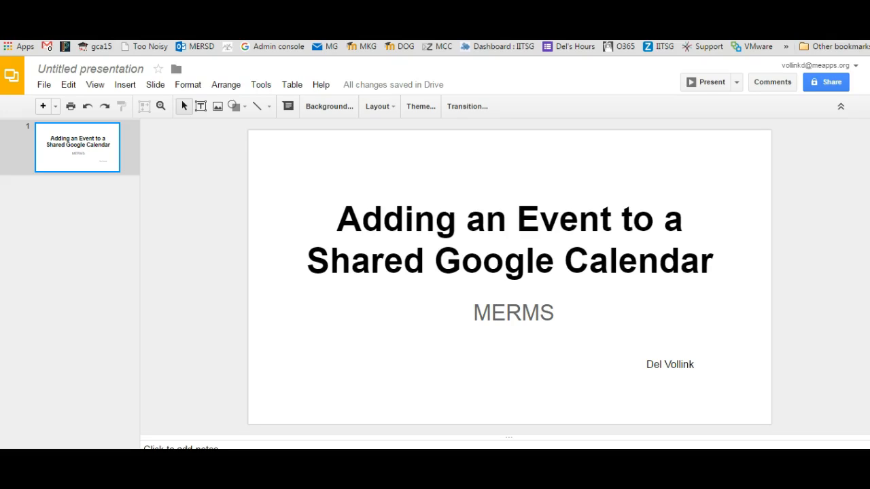
Open Google Calendar from a new browser tab
{"action": "key", "text": "ctrl+t"}
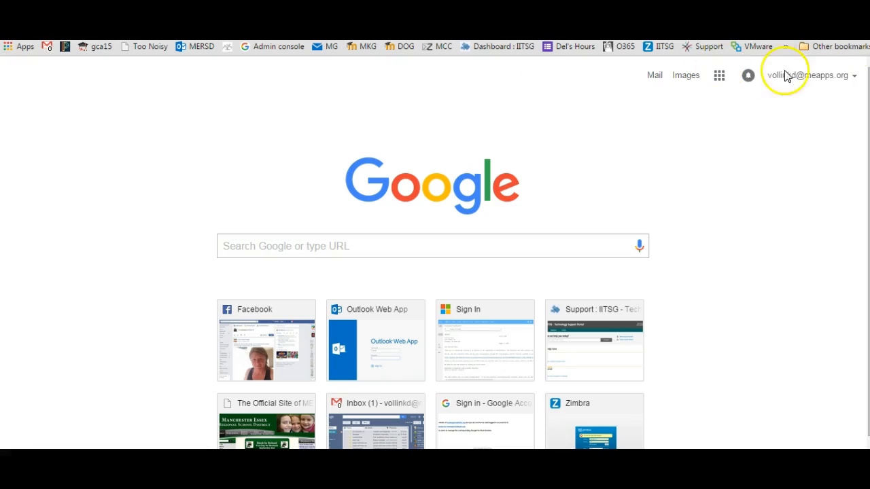
{"action": "left_click", "coordinate": [719, 76]}
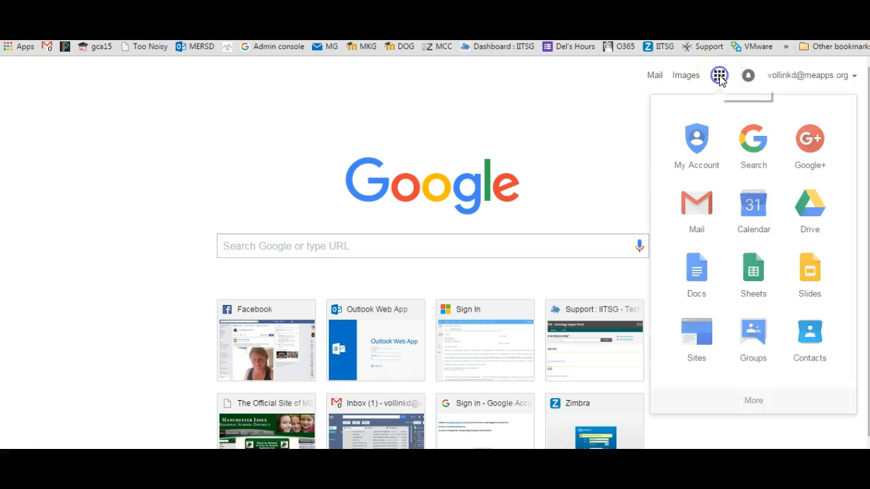
{"action": "left_click", "coordinate": [753, 199]}
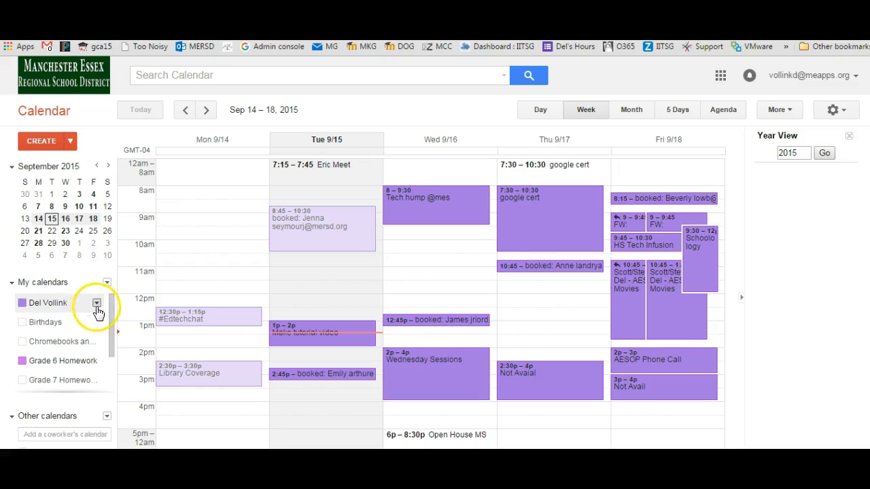
Display only the Grade 6 Homework calendar and switch it to the month view
{"action": "left_click", "coordinate": [97, 361]}
{"action": "left_click", "coordinate": [178, 150]}
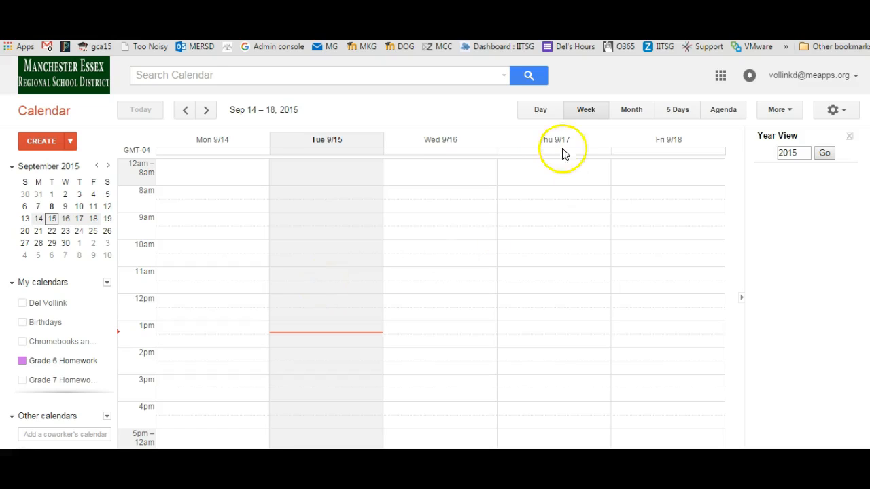
{"action": "left_click", "coordinate": [550, 113]}
{"action": "left_click", "coordinate": [587, 109]}
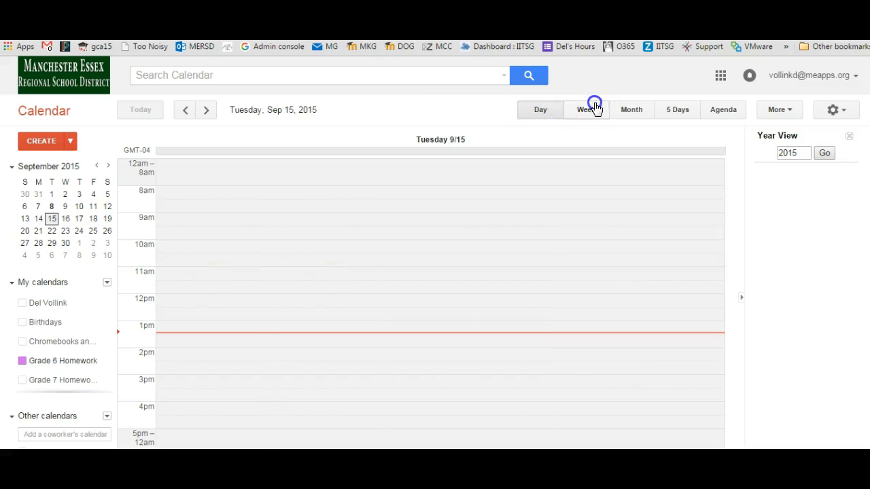
{"action": "left_click", "coordinate": [630, 109]}
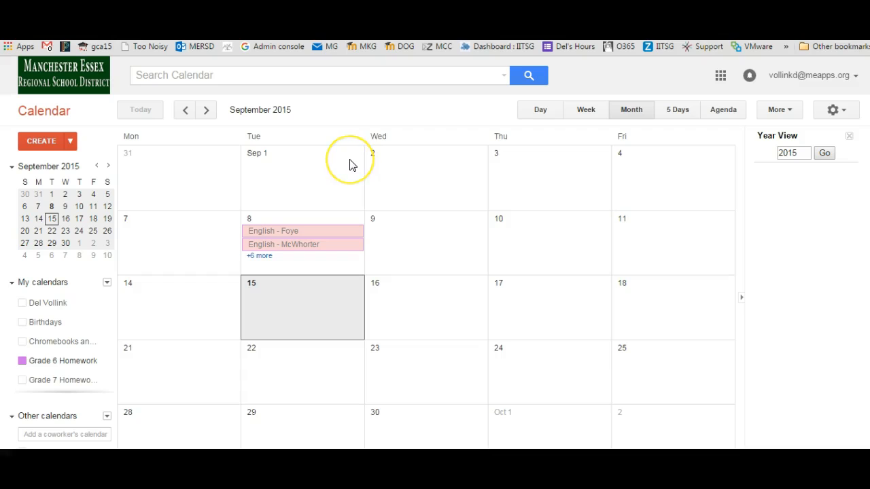
Examine the full list of homework events on Tuesday, September 8
{"action": "left_click", "coordinate": [290, 219]}
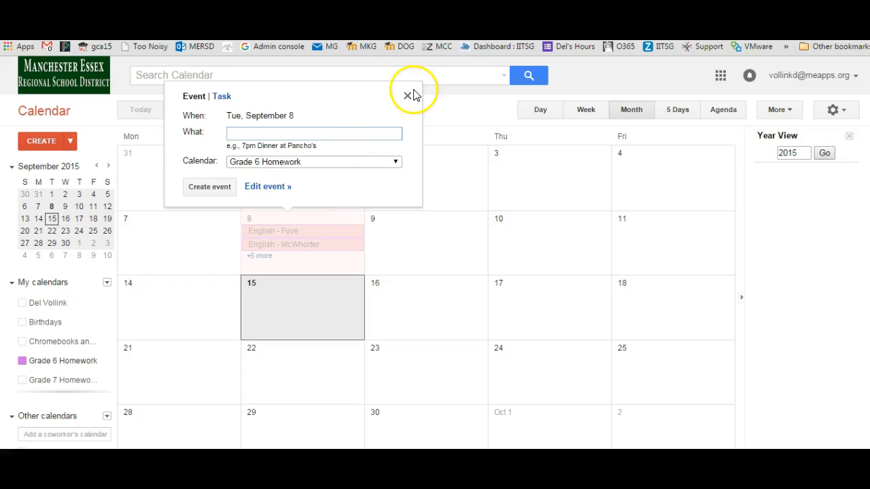
{"action": "left_click", "coordinate": [407, 95]}
{"action": "left_click", "coordinate": [259, 257]}
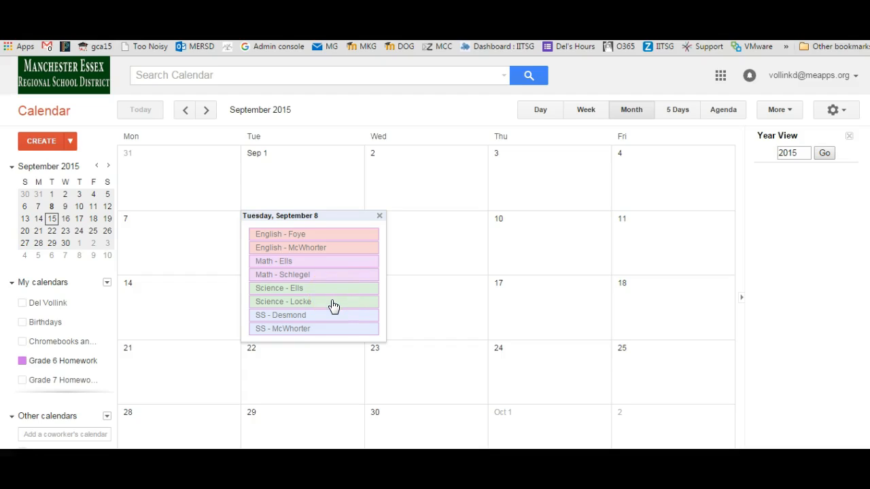
{"action": "left_click", "coordinate": [322, 316]}
{"action": "left_click", "coordinate": [443, 307]}
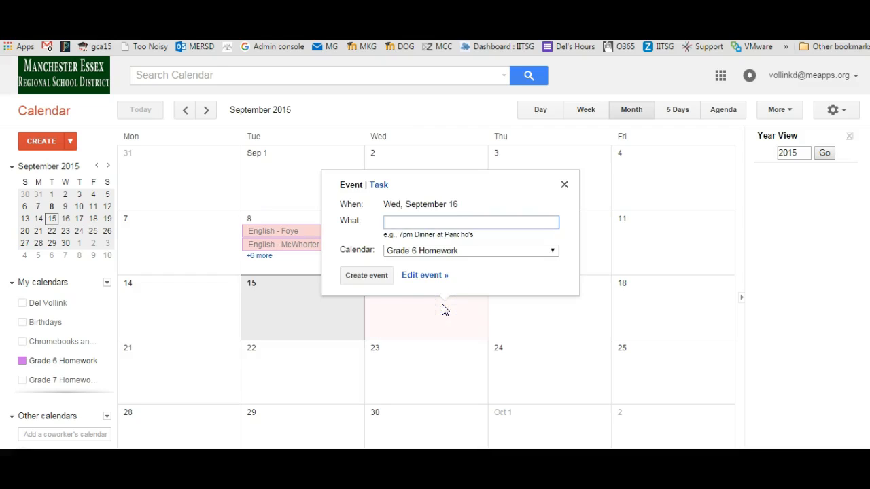
{"action": "left_click", "coordinate": [299, 374]}
{"action": "left_click", "coordinate": [451, 390]}
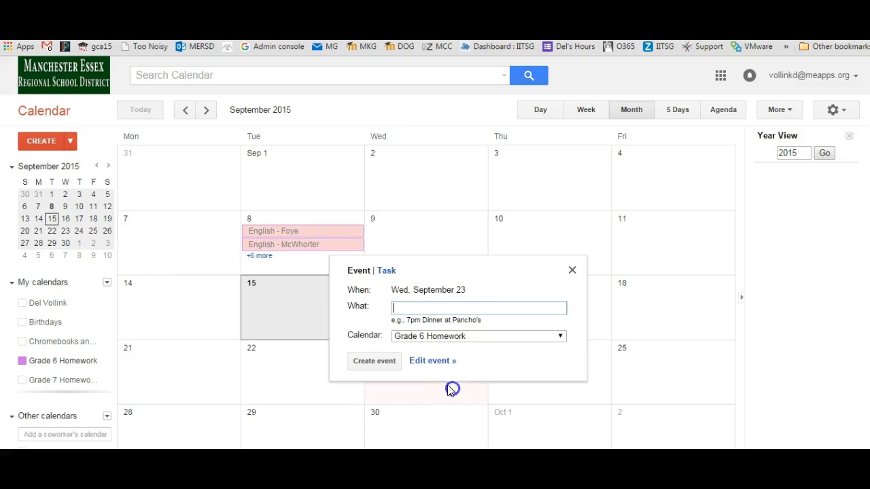
{"action": "left_click", "coordinate": [420, 227]}
{"action": "left_click", "coordinate": [569, 326]}
{"action": "left_click", "coordinate": [529, 407]}
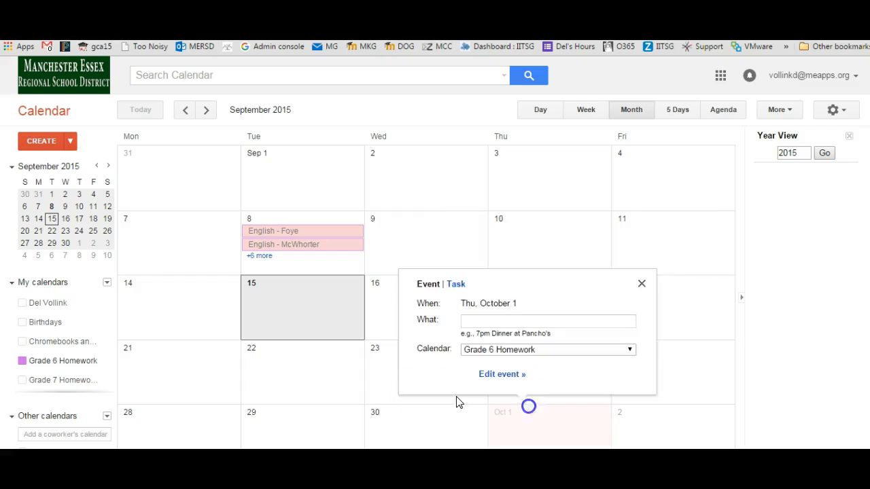
{"action": "left_click", "coordinate": [387, 391]}
{"action": "left_click", "coordinate": [271, 388]}
{"action": "left_click", "coordinate": [451, 324]}
{"action": "left_click", "coordinate": [403, 331]}
{"action": "left_click", "coordinate": [322, 312]}
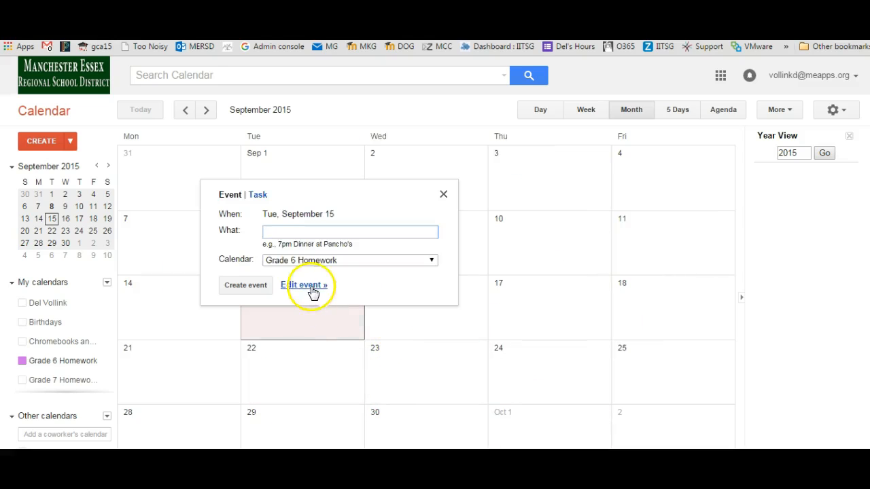
{"action": "left_click", "coordinate": [307, 286]}
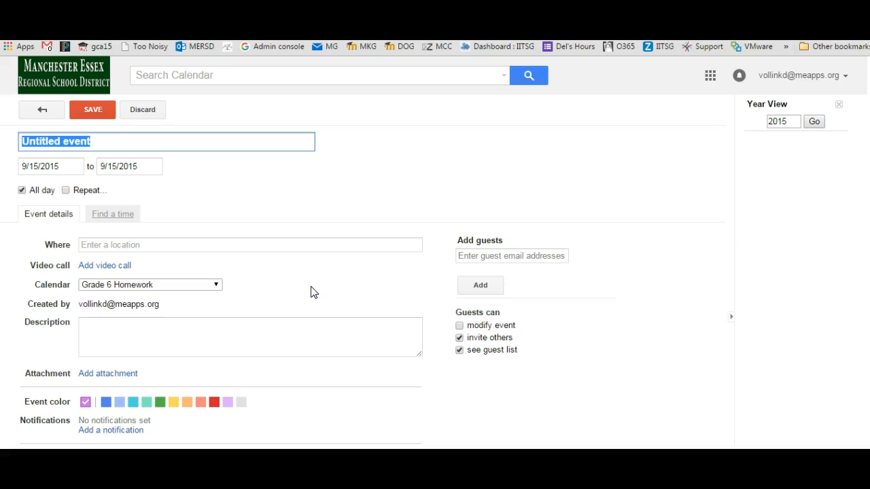
{"action": "left_click", "coordinate": [41, 110]}
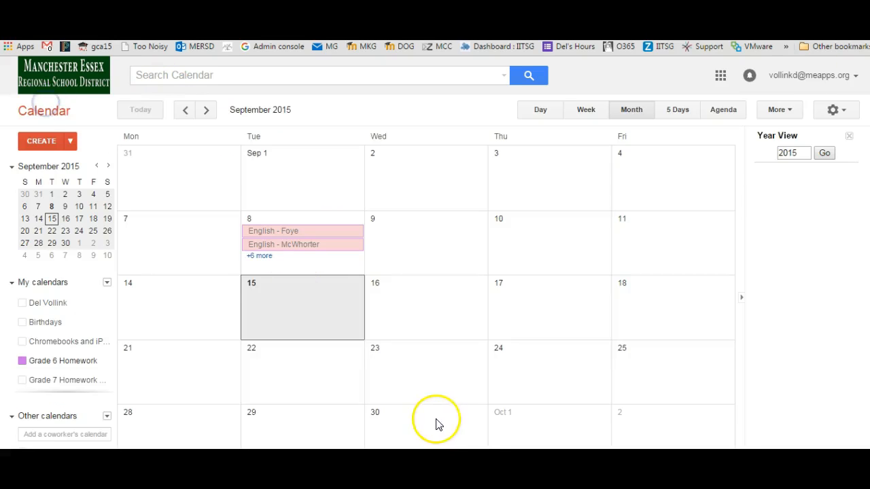
{"action": "left_click", "coordinate": [61, 141]}
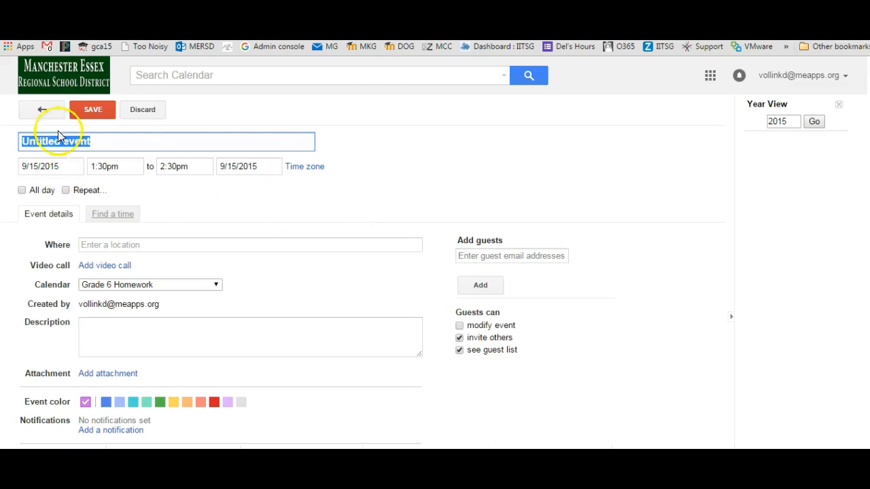
{"action": "left_click", "coordinate": [42, 109]}
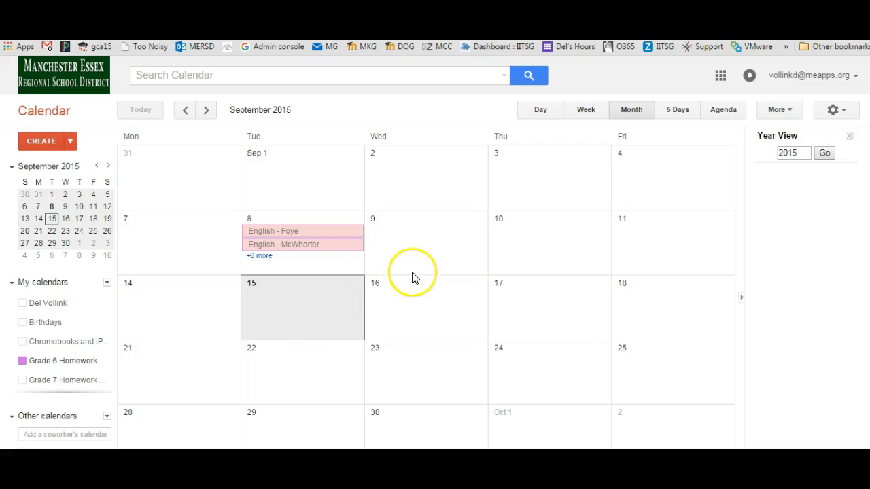
Open the detailed form for a new all-day event on Wednesday, September 16 in the Grade 6 Homework calendar
{"action": "left_click", "coordinate": [423, 329]}
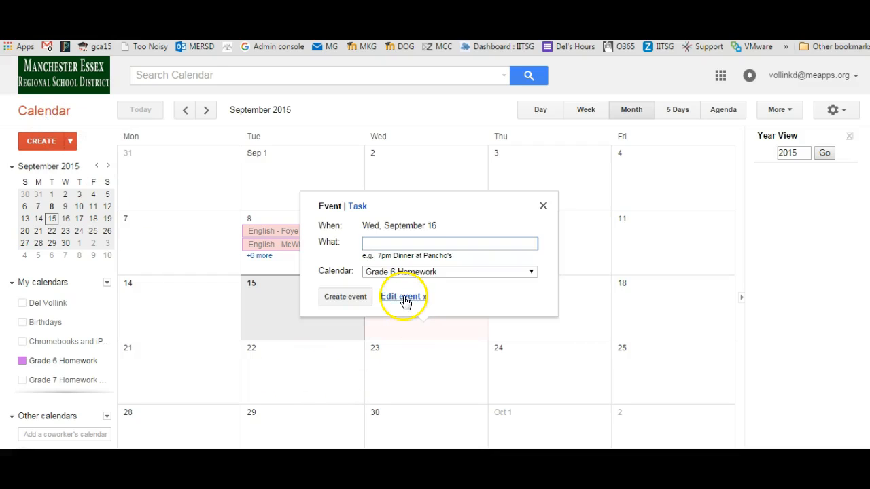
{"action": "left_click", "coordinate": [403, 297]}
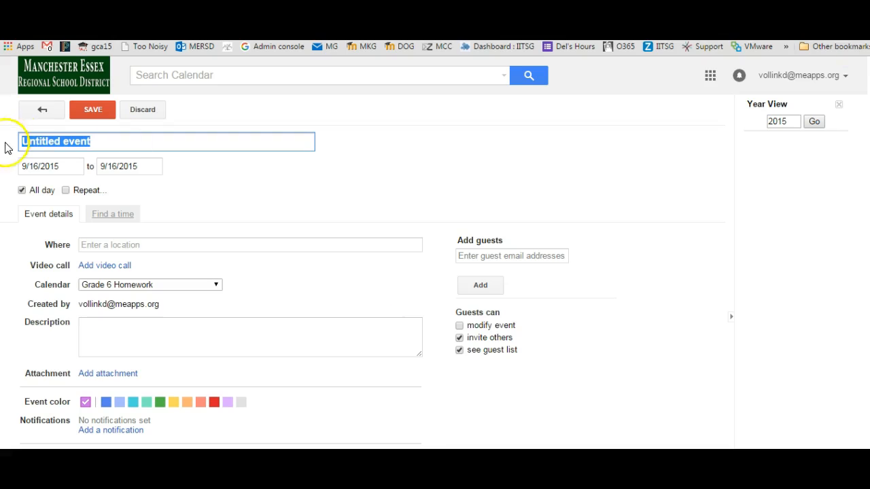
{"action": "left_click", "coordinate": [22, 191]}
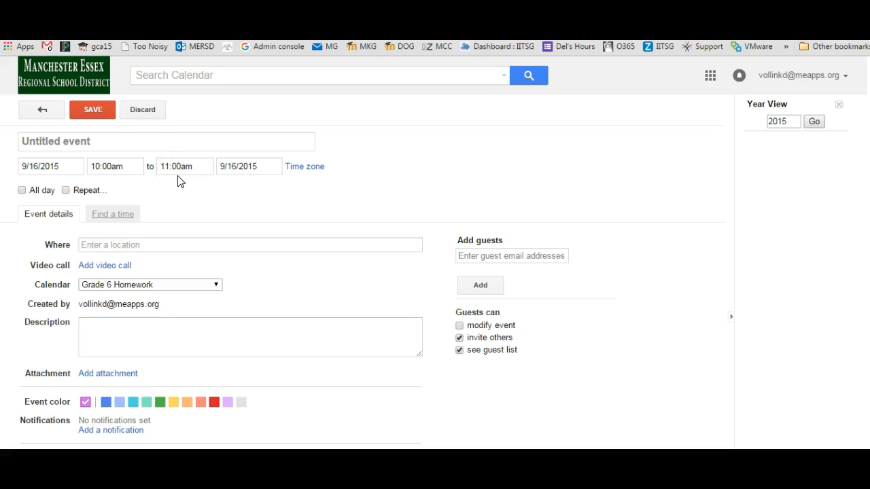
{"action": "left_click", "coordinate": [22, 190]}
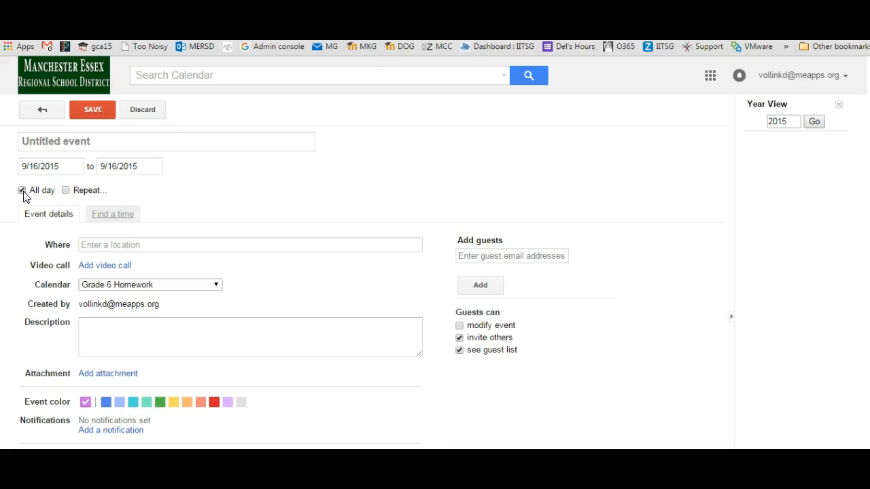
Title the event with the teacher's surname followed by ": TECH Read 1,000,000 pages"
{"action": "left_click", "coordinate": [72, 142]}
{"action": "type", "text": "Vollink"}
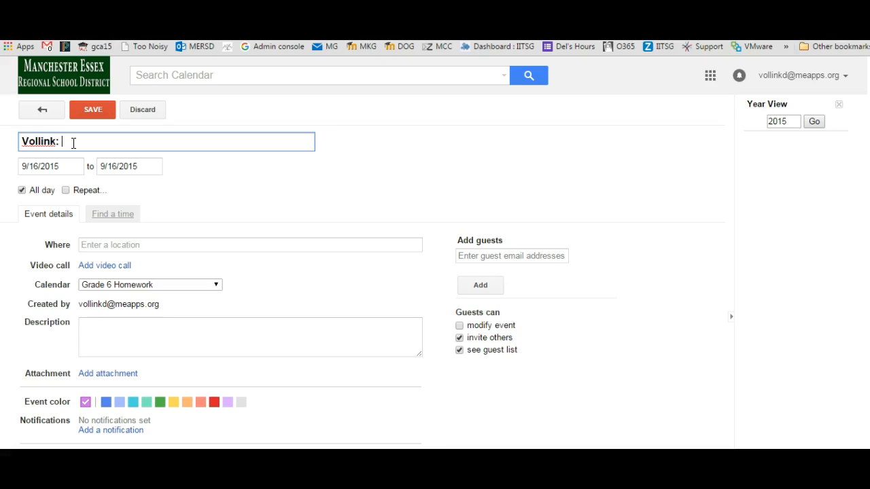
{"action": "type", "text": ": TECH REad"}
{"action": "key", "text": "BackSpace"}
{"action": "key", "text": "BackSpace"}
{"action": "key", "text": "BackSpace"}
{"action": "type", "text": "ead 1,000"}
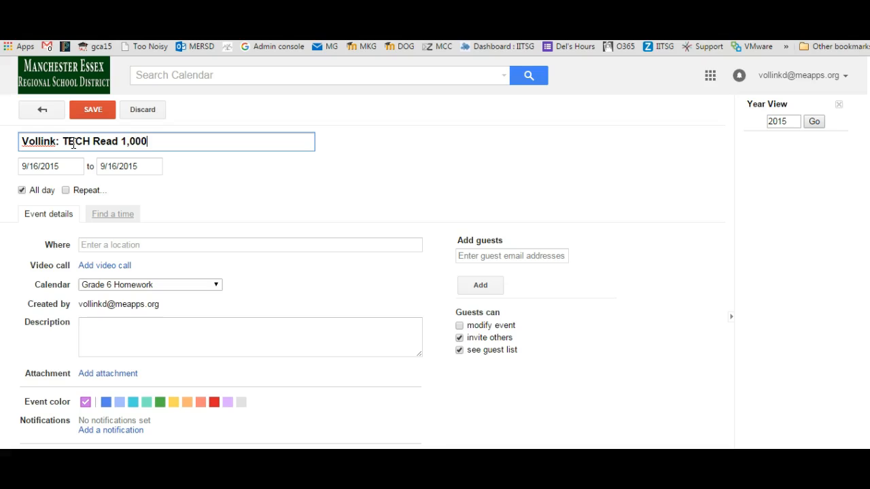
{"action": "type", "text": ",000 oapages"}
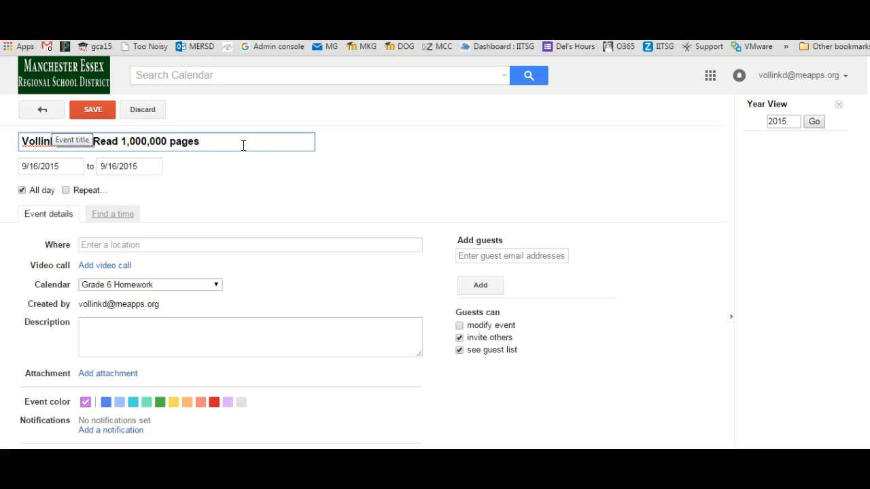
Enter the event description on three lines: "huge test tomorrow", "eat a cookie" and "pet your dog"
{"action": "left_click", "coordinate": [182, 317]}
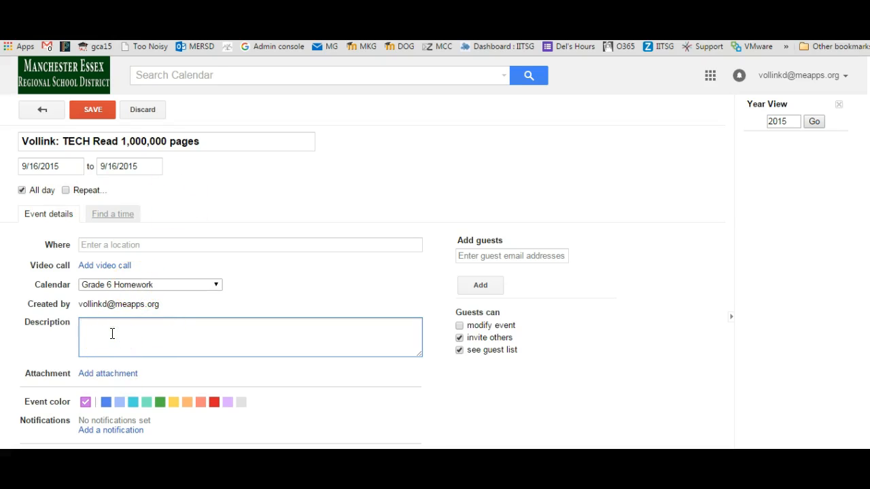
{"action": "type", "text": "uge test"}
{"action": "type", "text": " tomorroe"}
{"action": "type", "text": "ea"}
{"action": "type", "text": "t a co"}
{"action": "type", "text": "okie"}
{"action": "key", "text": "Return"}
{"action": "type", "text": "pet your g"}
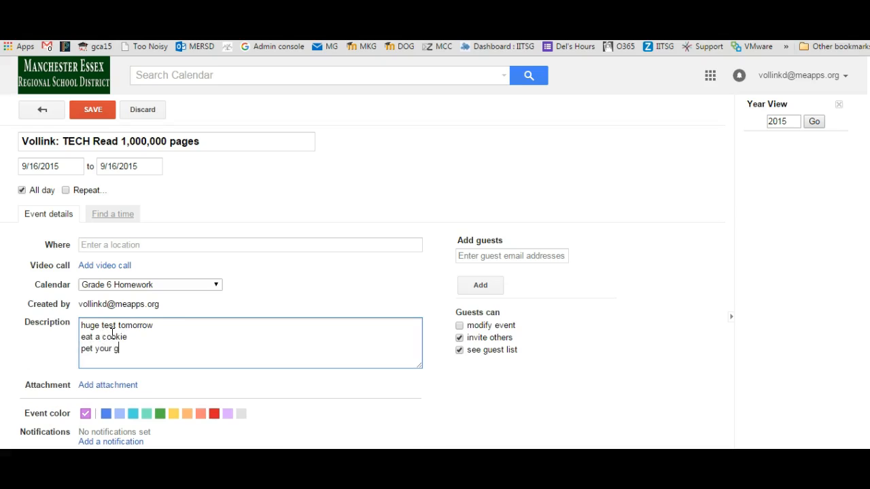
{"action": "key", "text": "BackSpace"}
{"action": "type", "text": "dog"}
Attach the first MERSD PHONE LIST.pdf from Google Drive to the event
{"action": "scroll", "coordinate": [110, 334], "scroll_direction": "down", "scroll_amount": 1}
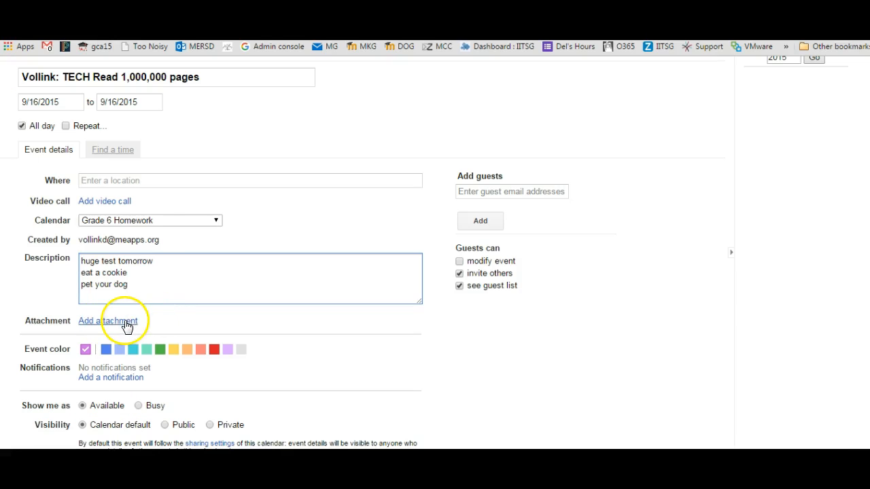
{"action": "left_click", "coordinate": [125, 322]}
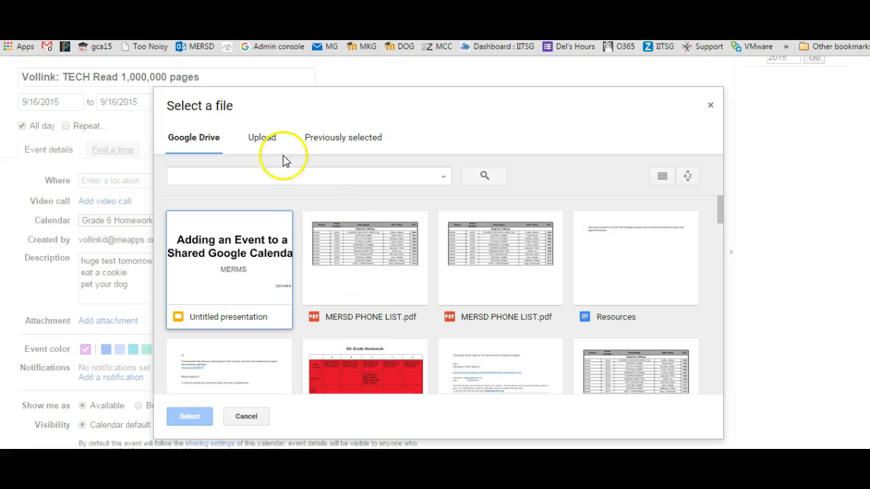
{"action": "double_click", "coordinate": [348, 277]}
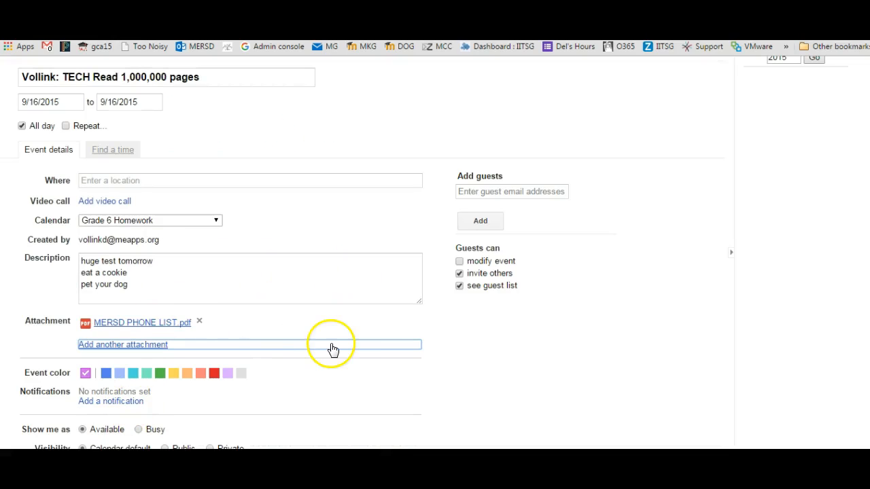
Set the event color to yellow and save the event
{"action": "scroll", "coordinate": [330, 349], "scroll_direction": "down", "scroll_amount": 1}
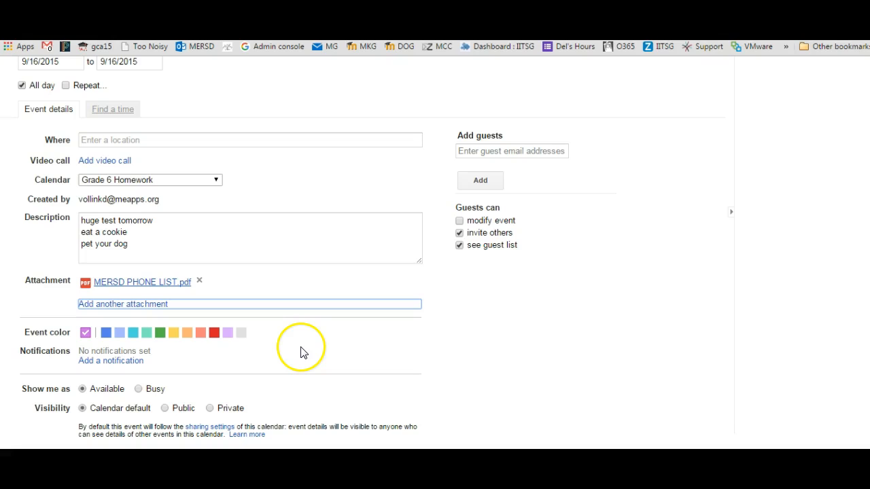
{"action": "left_click", "coordinate": [173, 332]}
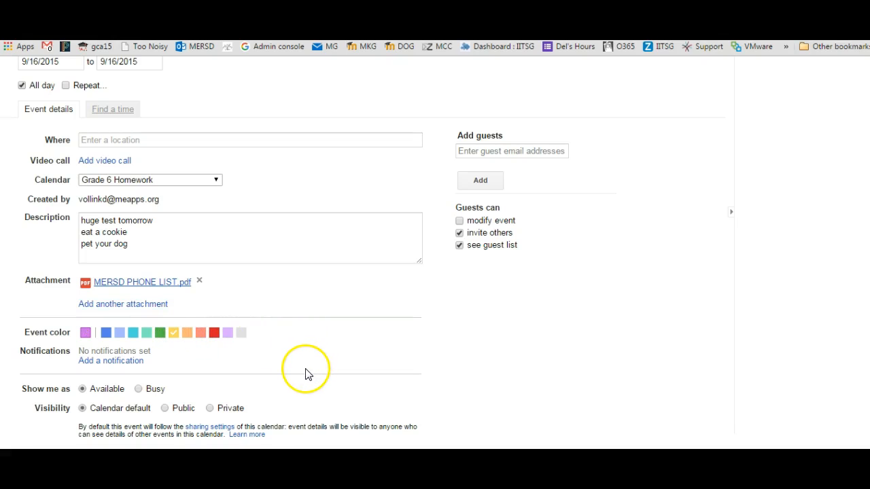
{"action": "scroll", "coordinate": [309, 360], "scroll_direction": "up", "scroll_amount": 3}
{"action": "left_click", "coordinate": [91, 109]}
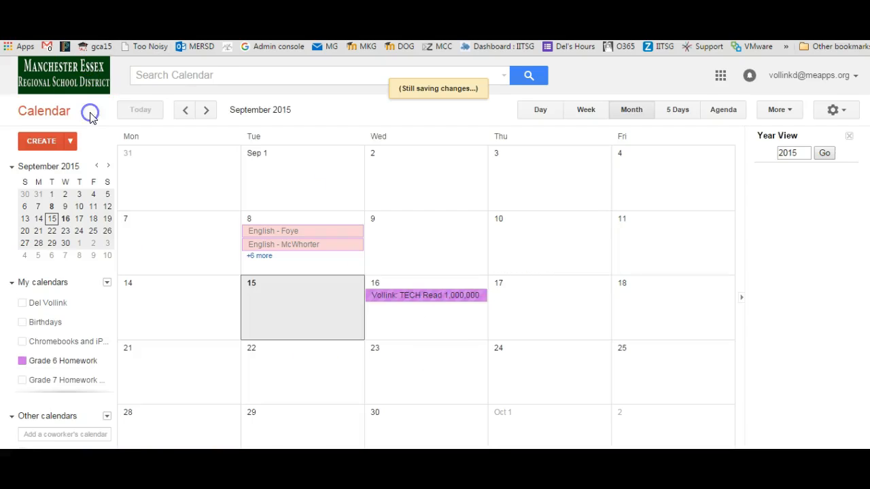
{"action": "left_click", "coordinate": [413, 293]}
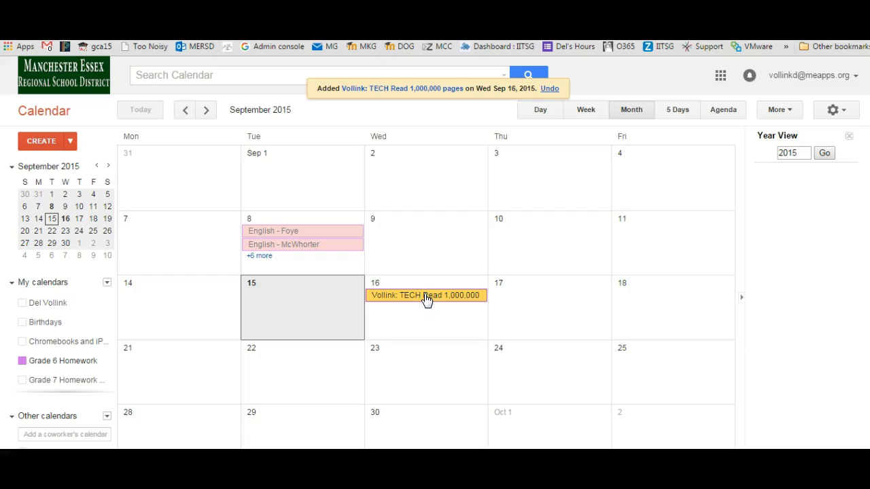
{"action": "double_click", "coordinate": [426, 299]}
{"action": "left_click", "coordinate": [19, 85]}
{"action": "left_click", "coordinate": [37, 110]}
Edit the September 16 event to append "DUE 9/18" to its title and save the change
{"action": "left_click", "coordinate": [422, 297]}
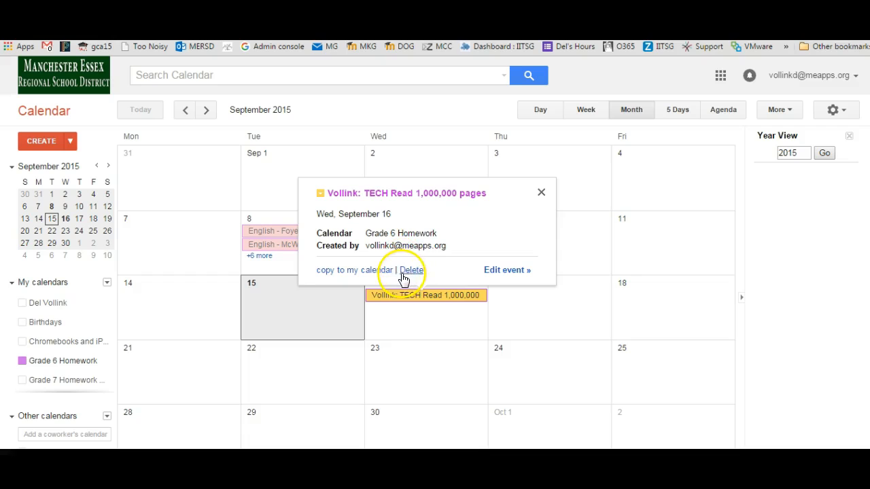
{"action": "left_click", "coordinate": [505, 272]}
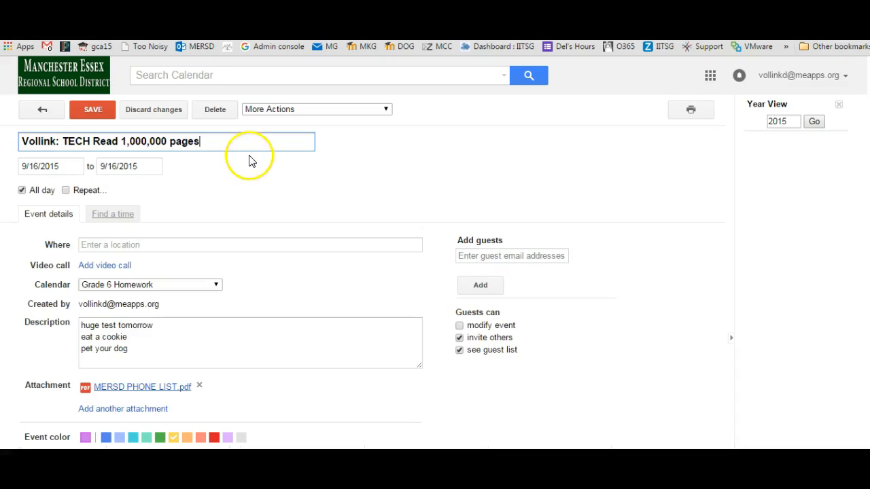
{"action": "type", "text": "DUE 9/18"}
{"action": "left_click", "coordinate": [217, 336]}
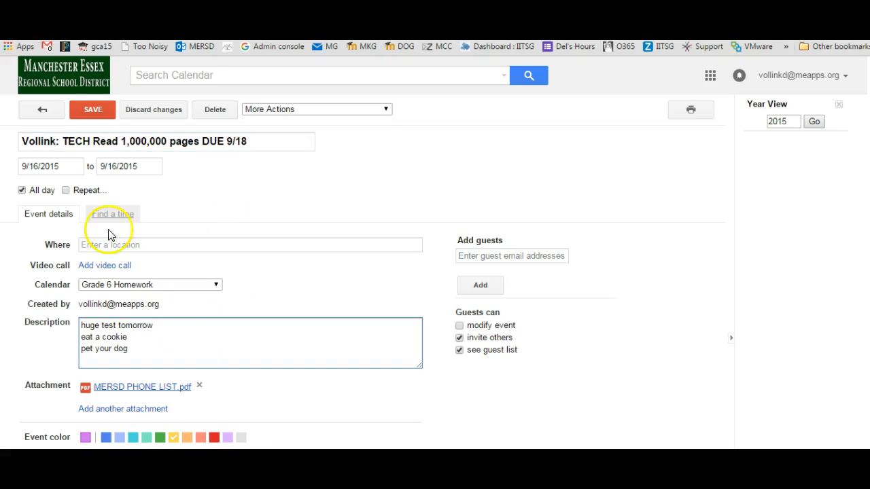
{"action": "left_click", "coordinate": [93, 110]}
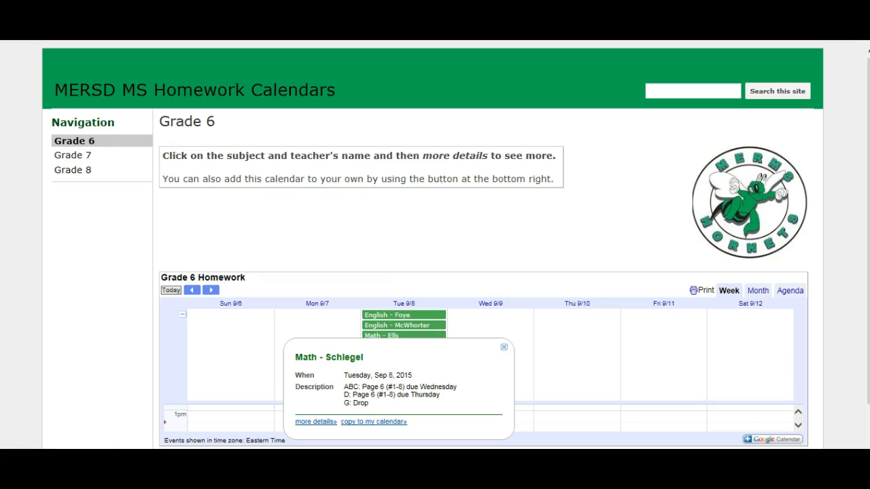
Refresh the Grade 6 page of the homework calendars website and examine the September 16 event's full details
{"action": "left_click", "coordinate": [388, 205]}
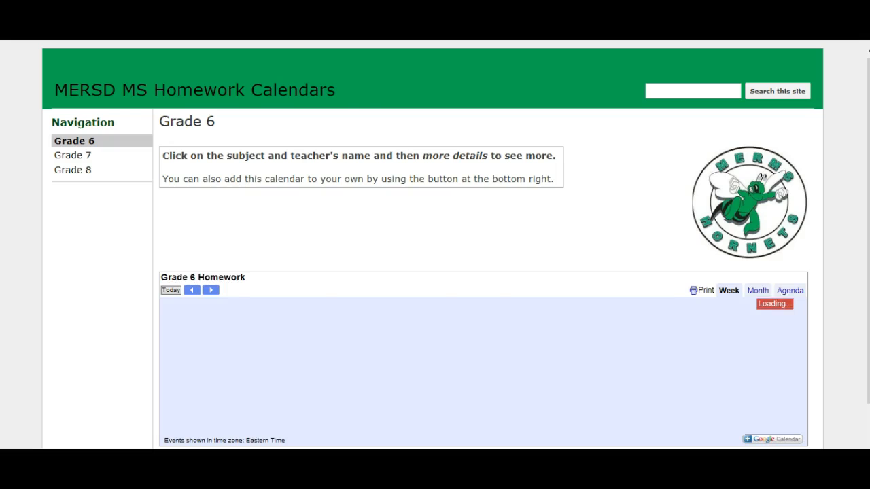
{"action": "left_click", "coordinate": [427, 233]}
{"action": "left_click", "coordinate": [492, 317]}
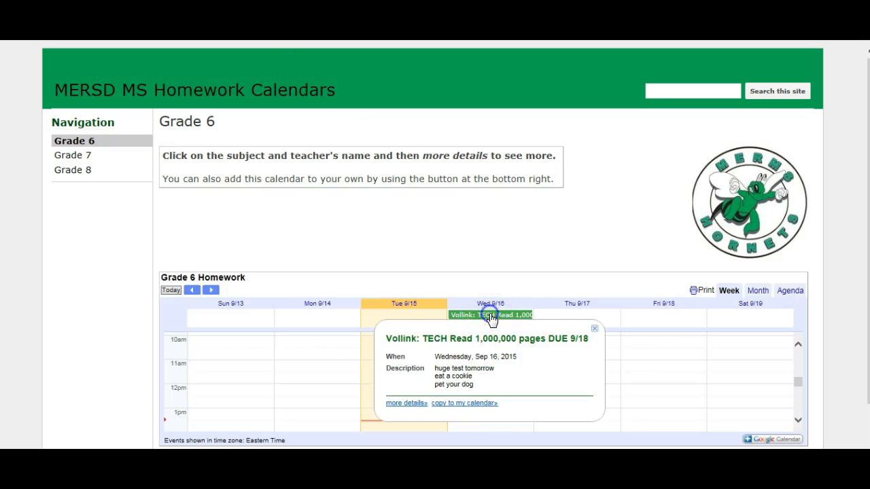
{"action": "left_click", "coordinate": [416, 402]}
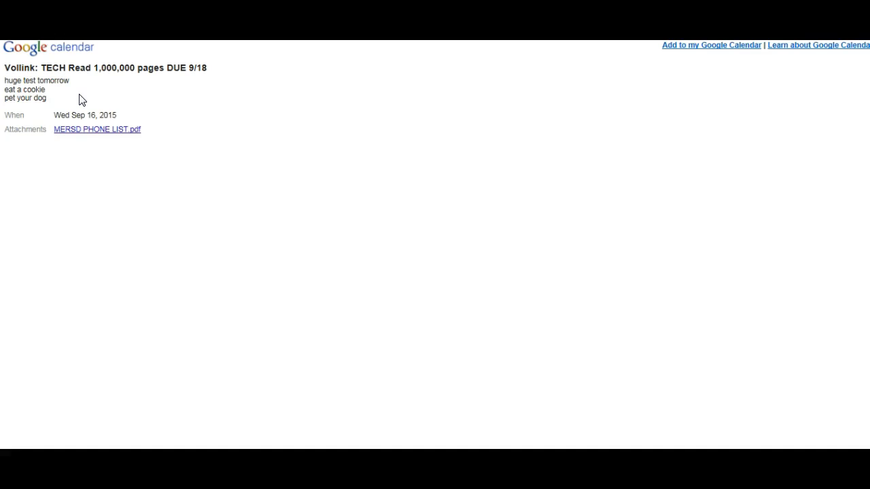
{"action": "key", "text": "ctrl+w"}
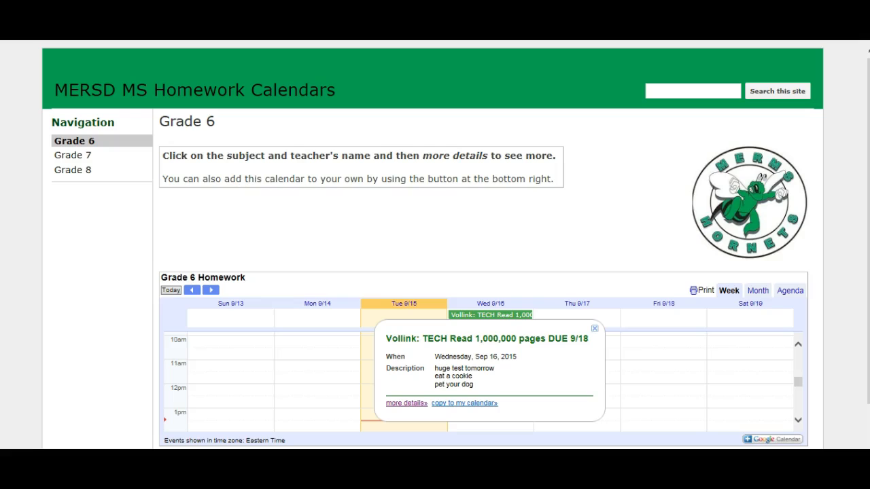